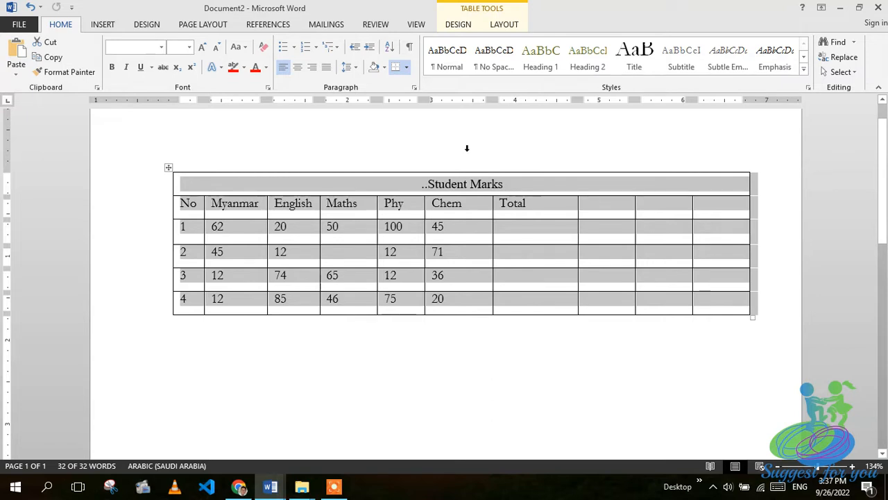
{"action": "left_click", "coordinate": [467, 148]}
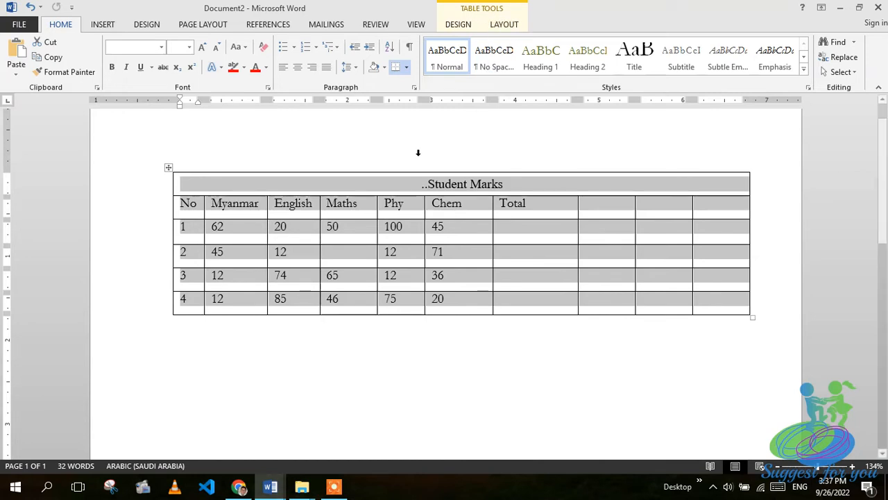
{"action": "left_click", "coordinate": [392, 184]}
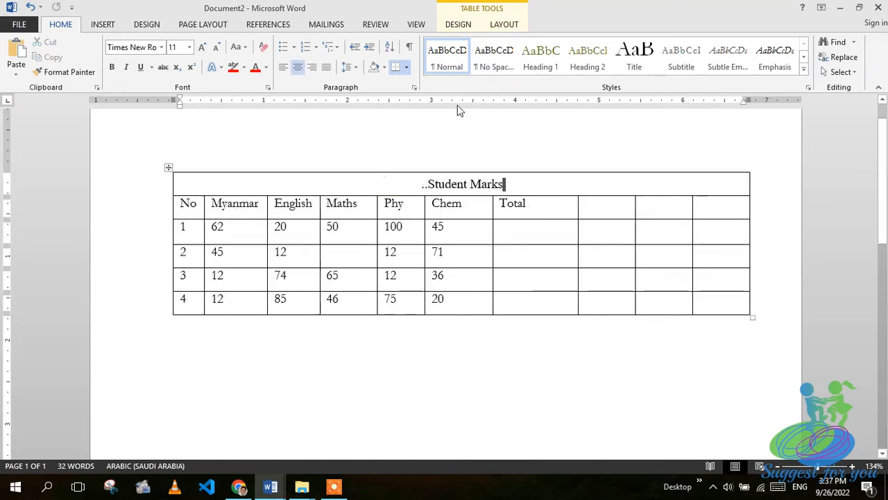
{"action": "key", "text": "ctrl+a"}
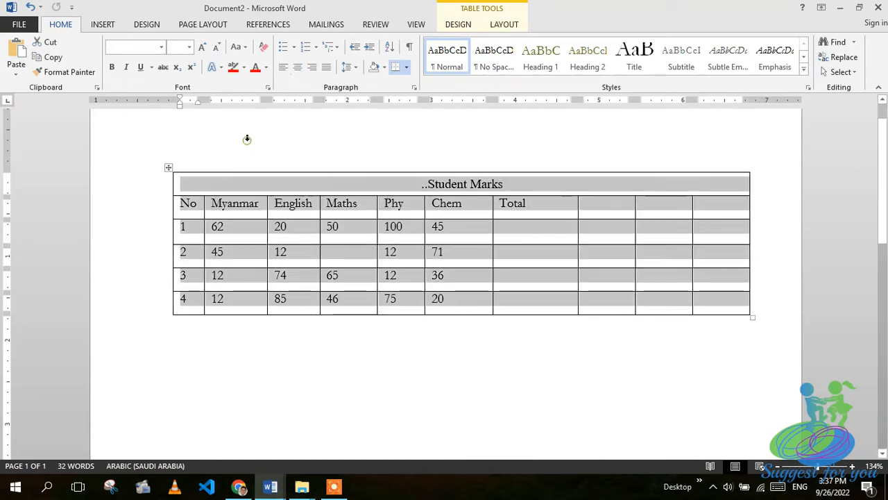
{"action": "left_click", "coordinate": [321, 185]}
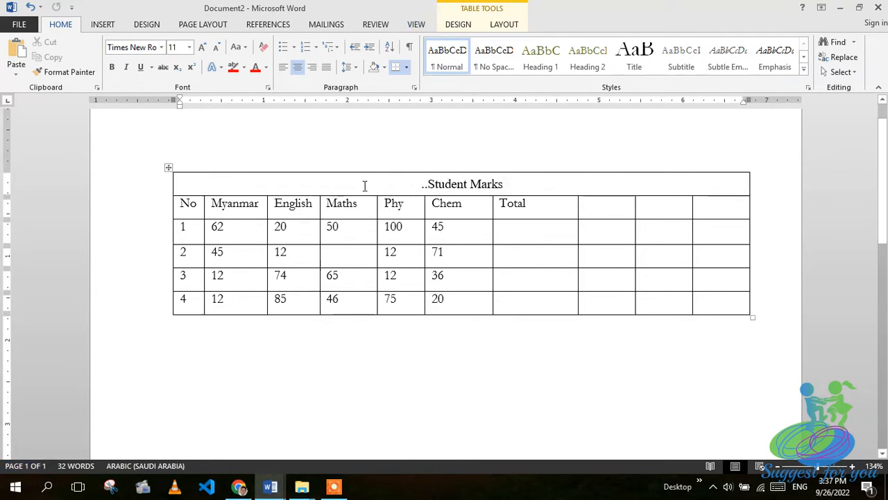
Erase all inner borders of the three empty columns beside the Total column so they form one large cell.
{"action": "left_click", "coordinate": [167, 171]}
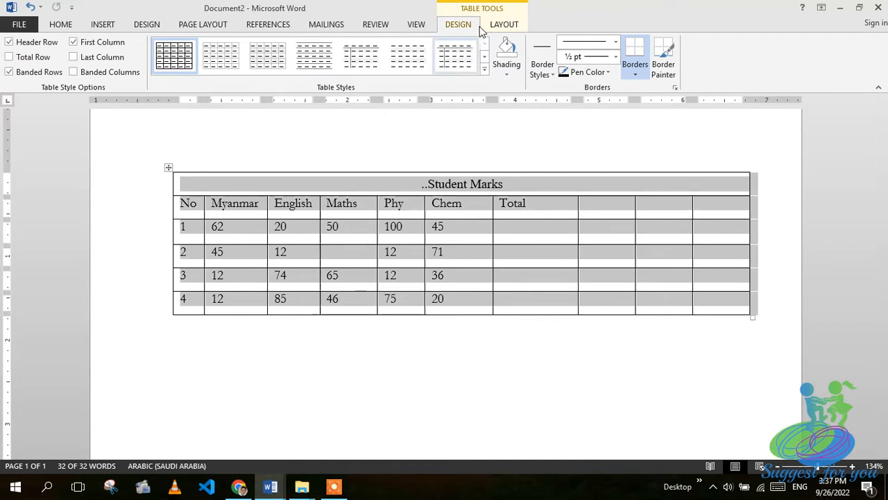
{"action": "left_click", "coordinate": [504, 25]}
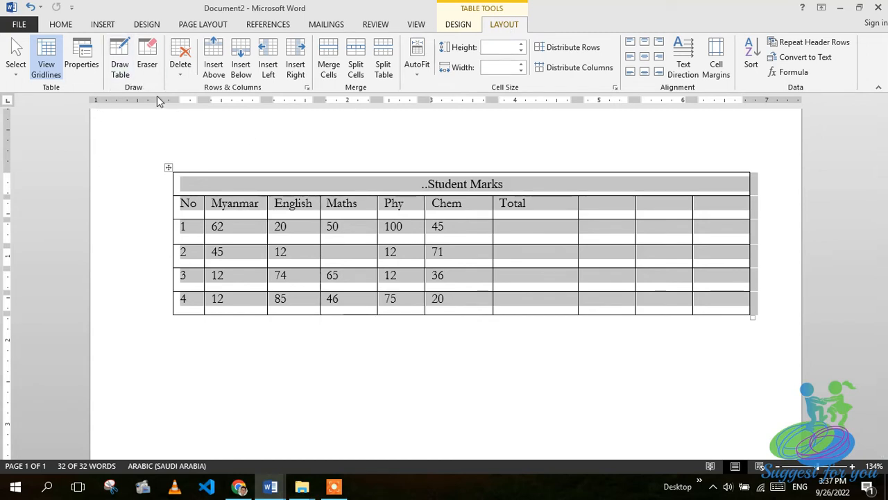
{"action": "left_click", "coordinate": [149, 66]}
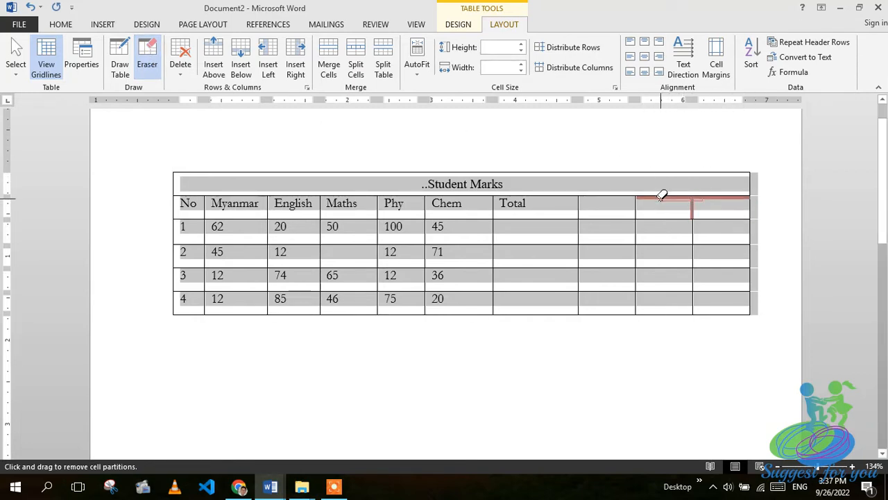
{"action": "mouse_move", "coordinate": [701, 201]}
{"action": "left_mouse_down"}
{"action": "mouse_move", "coordinate": [698, 298]}
{"action": "mouse_move", "coordinate": [734, 311]}
{"action": "left_mouse_up"}
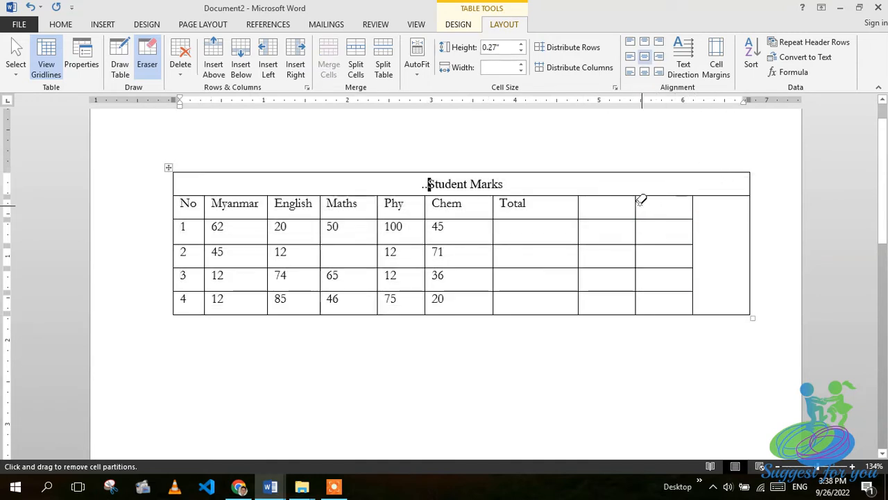
{"action": "left_click_drag", "start_coordinate": [640, 200], "coordinate": [697, 294]}
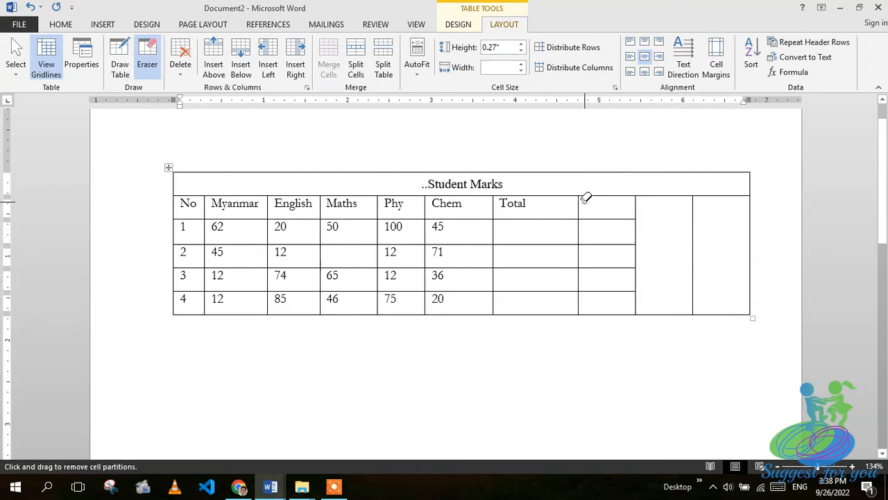
{"action": "left_click_drag", "start_coordinate": [585, 202], "coordinate": [637, 304]}
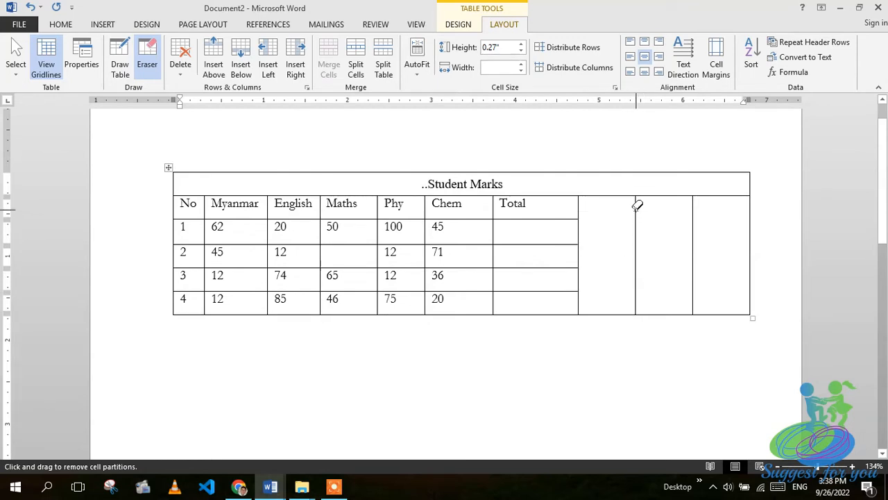
{"action": "left_click_drag", "start_coordinate": [635, 208], "coordinate": [637, 232]}
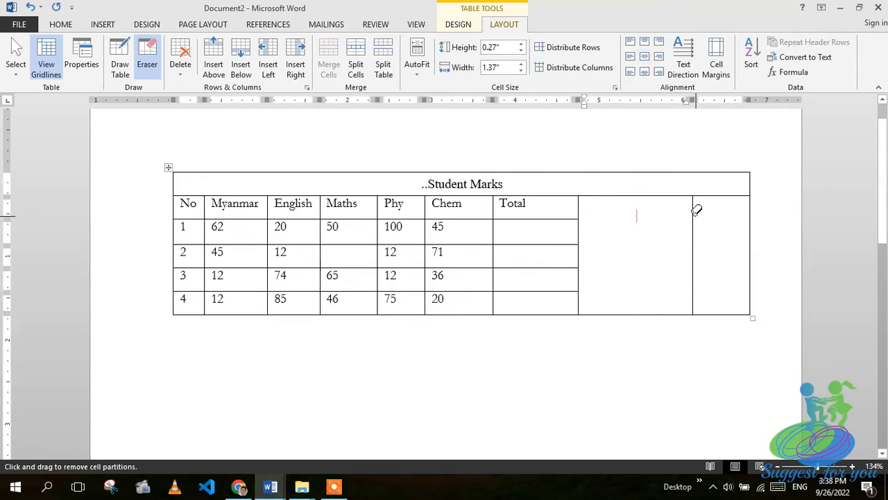
{"action": "left_click_drag", "start_coordinate": [696, 206], "coordinate": [698, 220]}
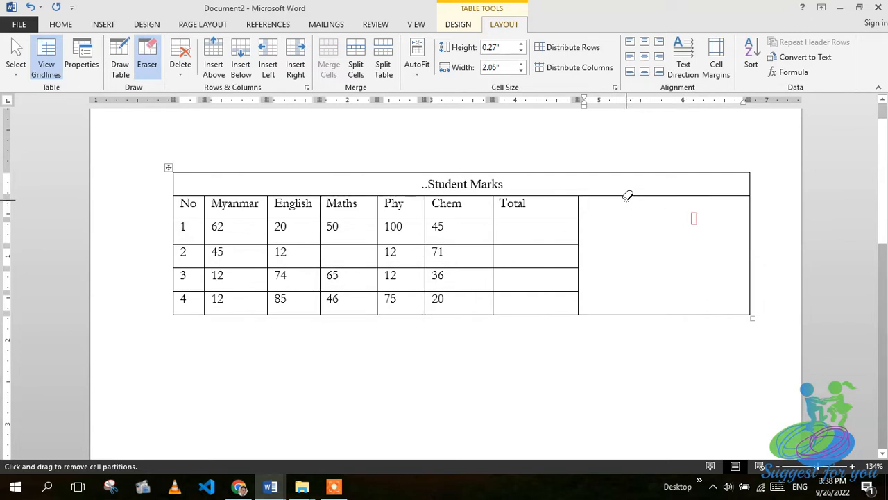
Erase the remaining borders around the large empty cell and the title row with the Eraser to remove both from the table.
{"action": "left_click_drag", "start_coordinate": [752, 224], "coordinate": [756, 252]}
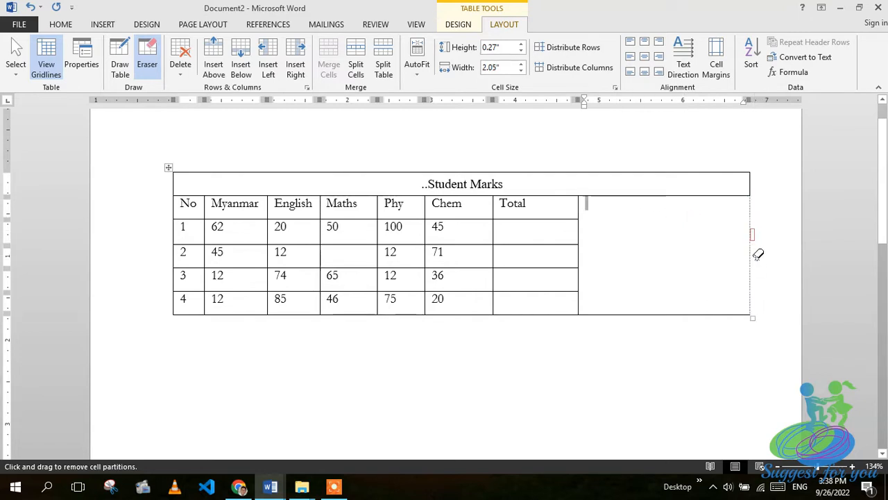
{"action": "mouse_move", "coordinate": [673, 315]}
{"action": "left_mouse_down"}
{"action": "mouse_move", "coordinate": [716, 319]}
{"action": "mouse_move", "coordinate": [648, 307]}
{"action": "left_mouse_up"}
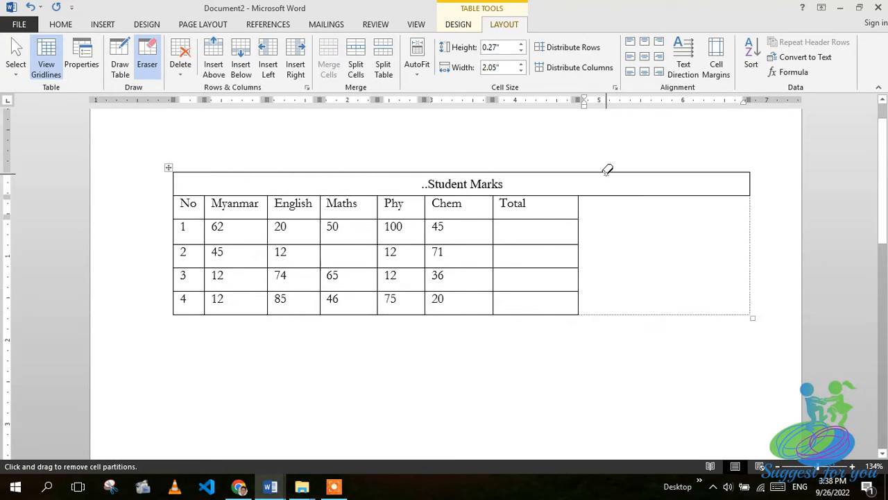
{"action": "mouse_move", "coordinate": [608, 172]}
{"action": "left_mouse_down"}
{"action": "mouse_move", "coordinate": [686, 173]}
{"action": "mouse_move", "coordinate": [652, 174]}
{"action": "left_mouse_up"}
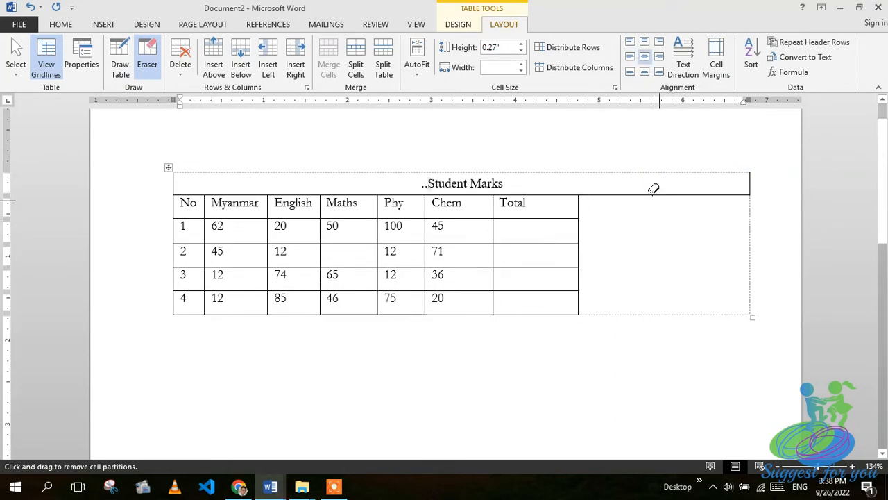
{"action": "left_click_drag", "start_coordinate": [633, 194], "coordinate": [682, 196]}
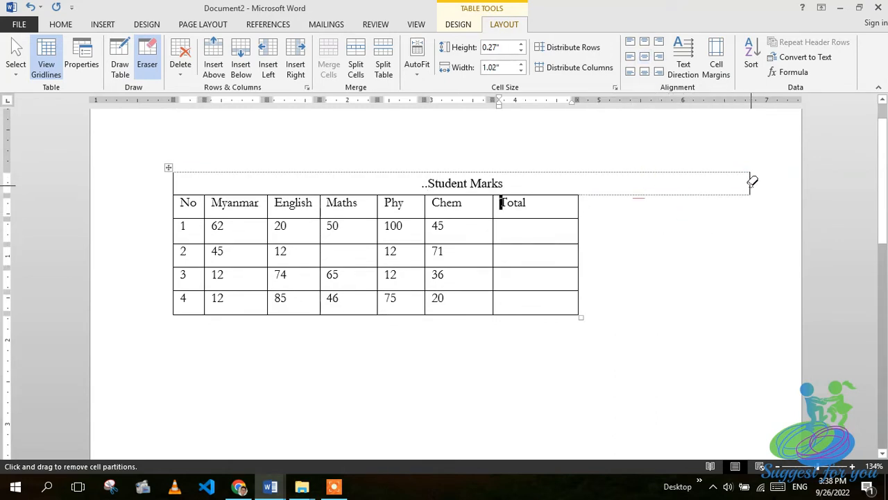
{"action": "left_click_drag", "start_coordinate": [753, 181], "coordinate": [755, 194]}
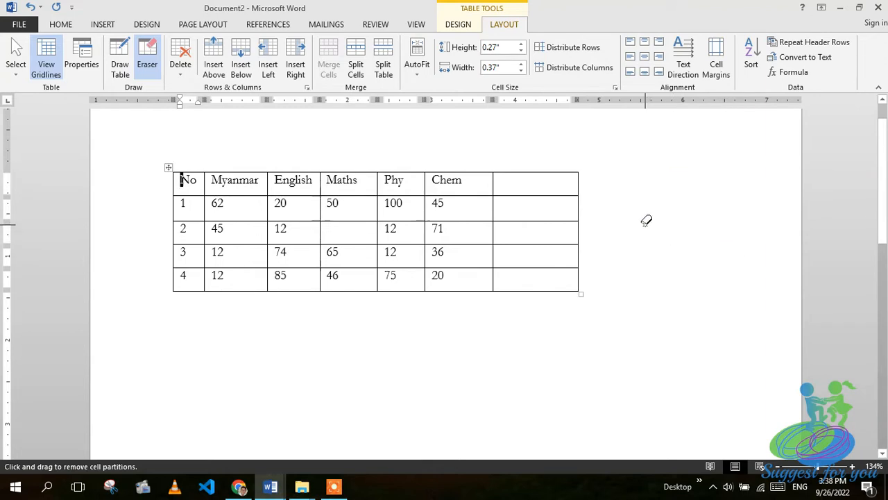
{"action": "key", "text": "Escape"}
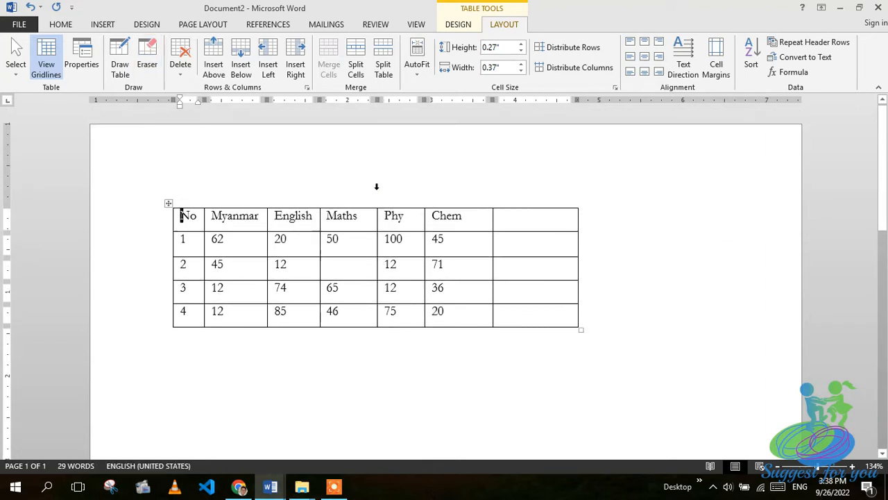
{"action": "left_click", "coordinate": [147, 66]}
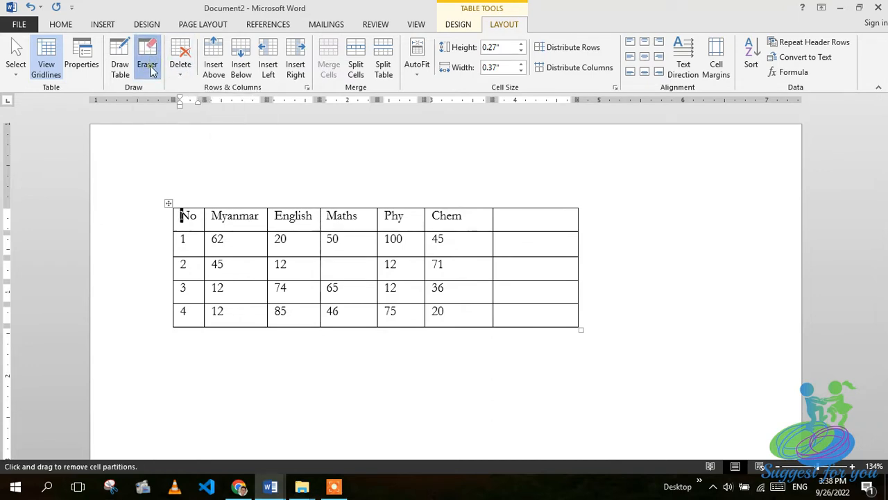
{"action": "left_click", "coordinate": [180, 66]}
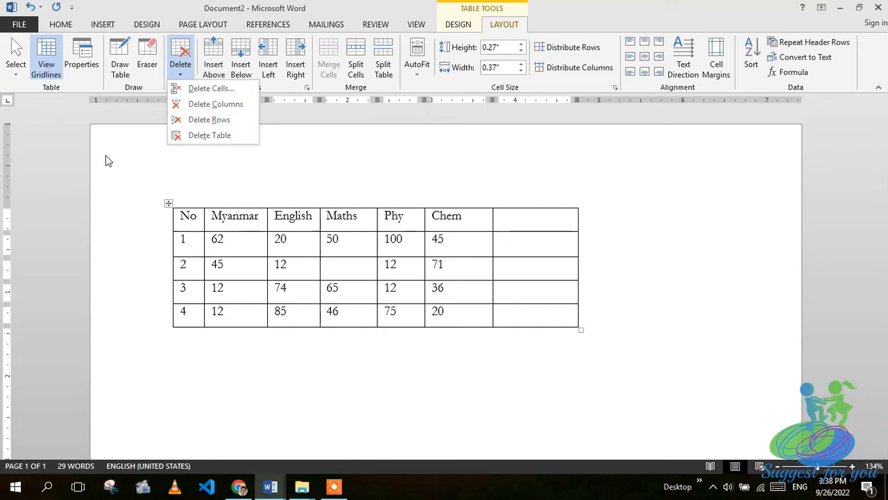
{"action": "left_click", "coordinate": [127, 163]}
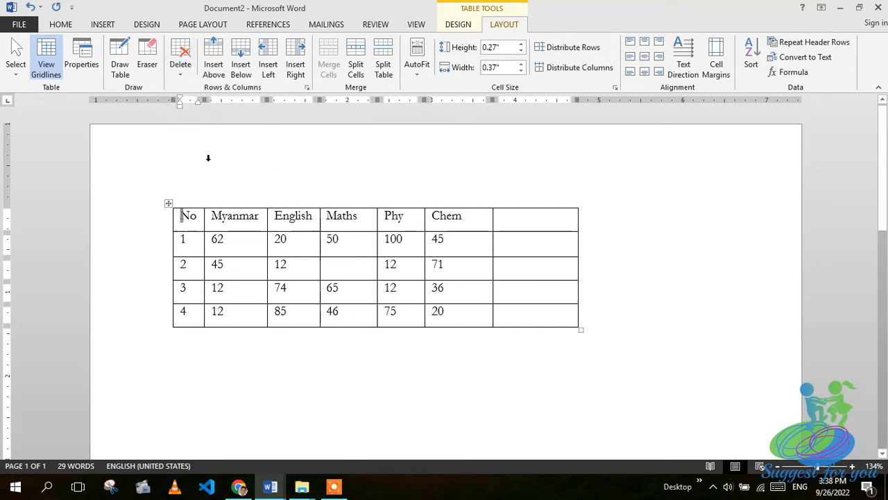
Insert a row above the subject headings and merge its cells into one title cell reading "Student Marks".
{"action": "left_click", "coordinate": [211, 69]}
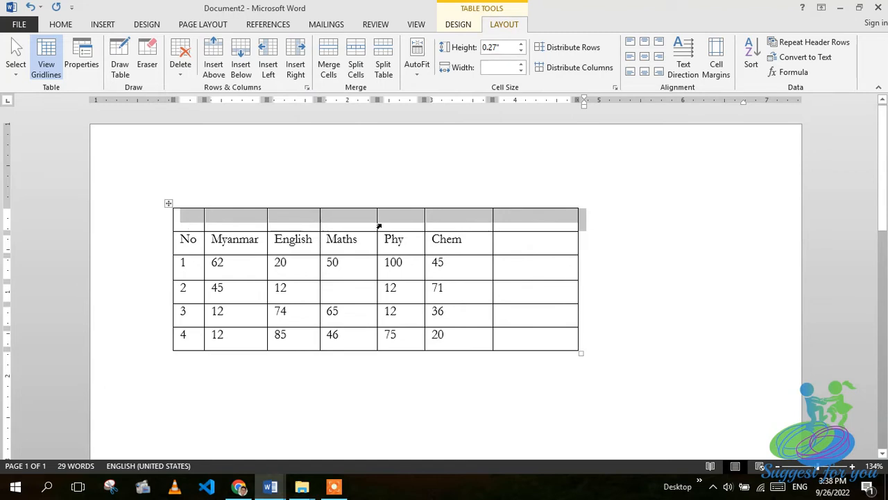
{"action": "left_click", "coordinate": [324, 67]}
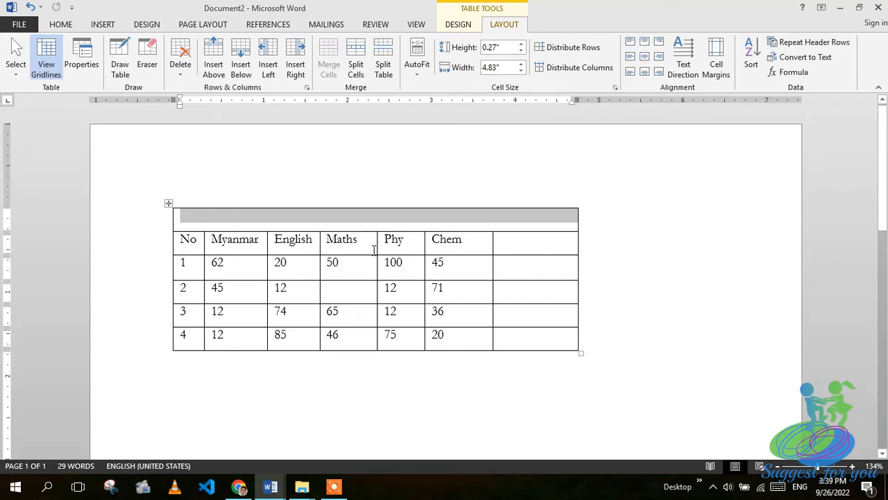
{"action": "left_click", "coordinate": [344, 222]}
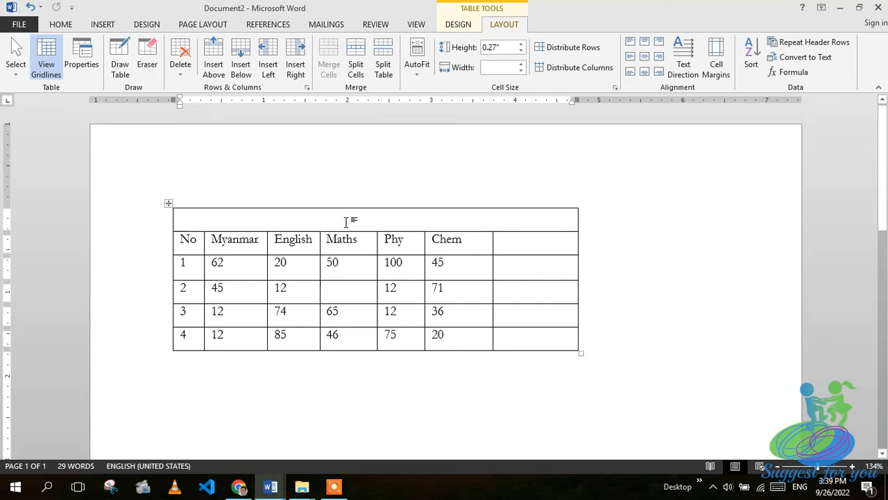
{"action": "type", "text": "jS"}
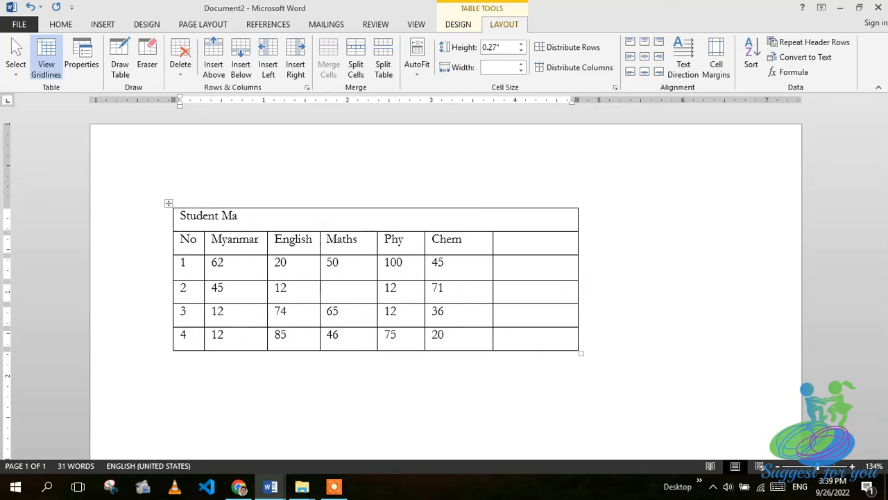
{"action": "type", "text": "s"}
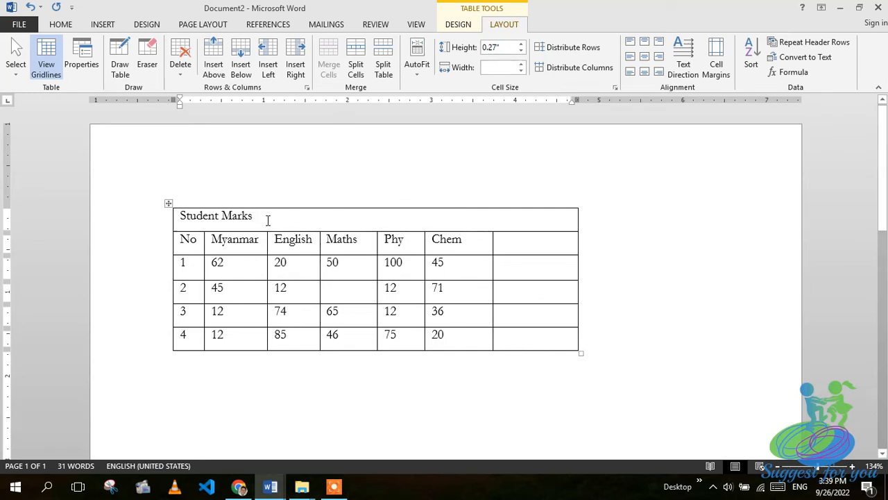
Center the "Student Marks" title horizontally and vertically in its merged cell.
{"action": "left_click_drag", "start_coordinate": [268, 220], "coordinate": [160, 219]}
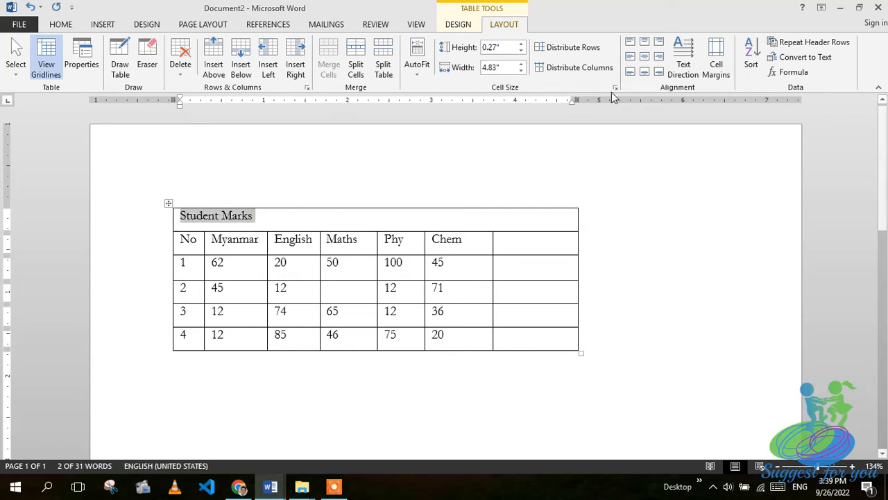
{"action": "left_click", "coordinate": [644, 59]}
{"action": "left_click", "coordinate": [519, 138]}
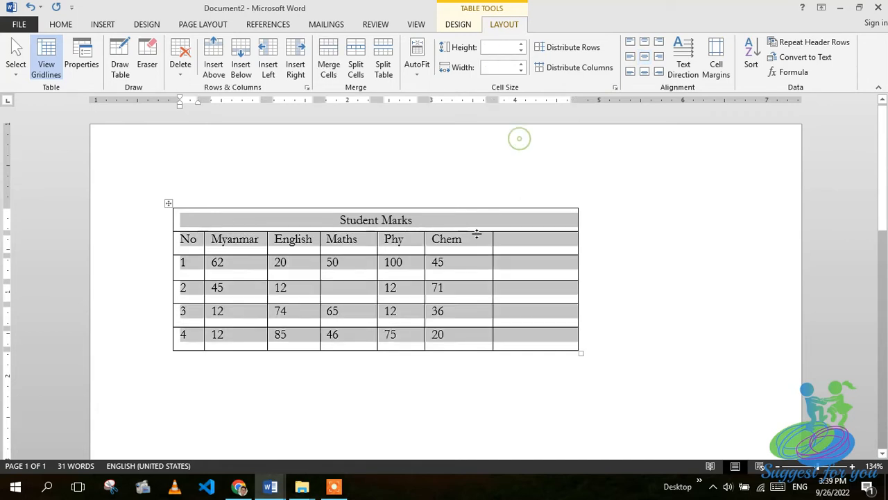
{"action": "left_click", "coordinate": [629, 297]}
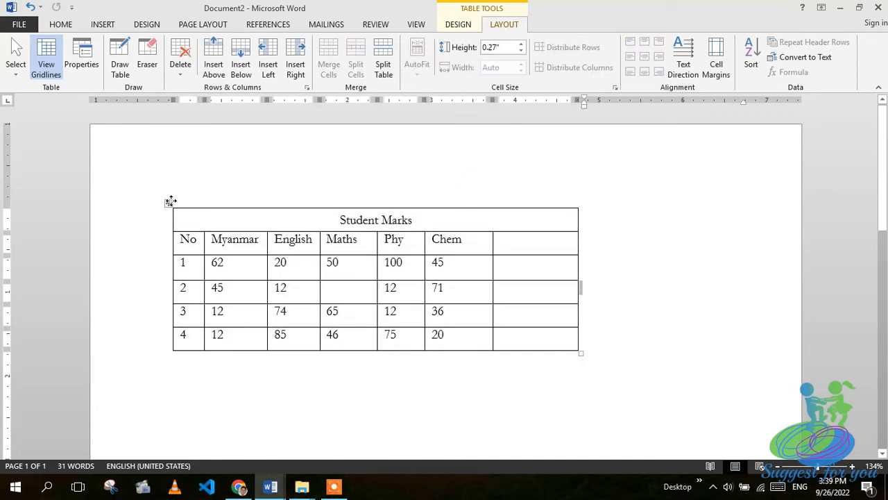
Try center-left and center-right alignment on the whole table, and set all its cells to bottom center.
{"action": "left_click", "coordinate": [171, 203]}
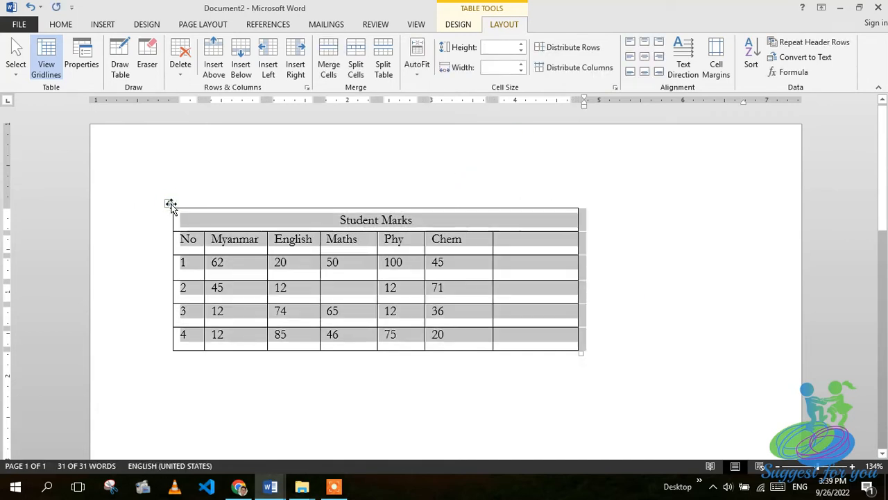
{"action": "left_click", "coordinate": [631, 57]}
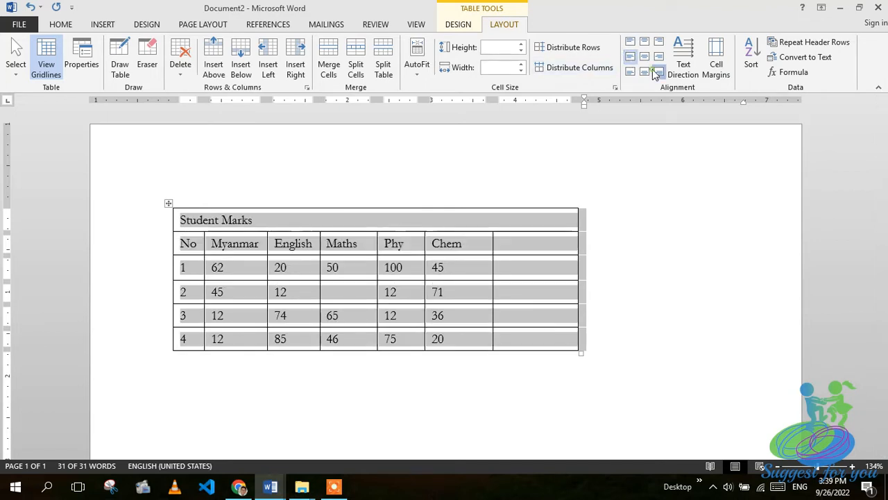
{"action": "left_click", "coordinate": [655, 75]}
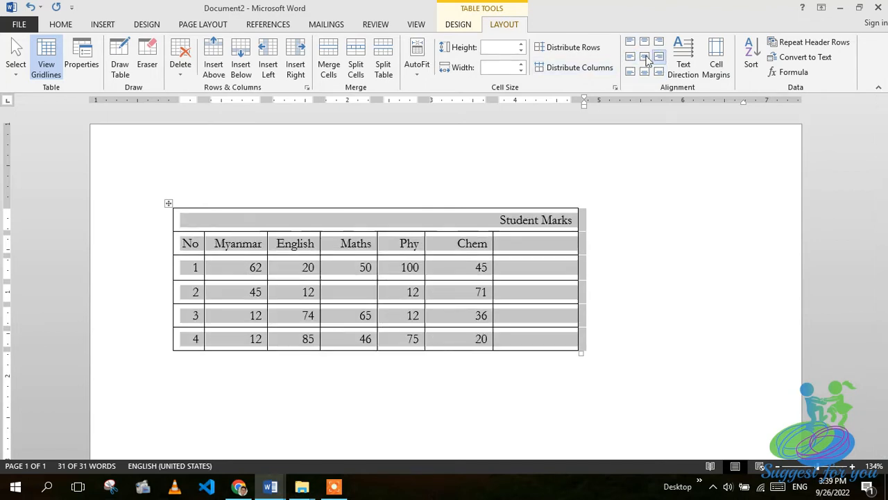
{"action": "left_click", "coordinate": [644, 73]}
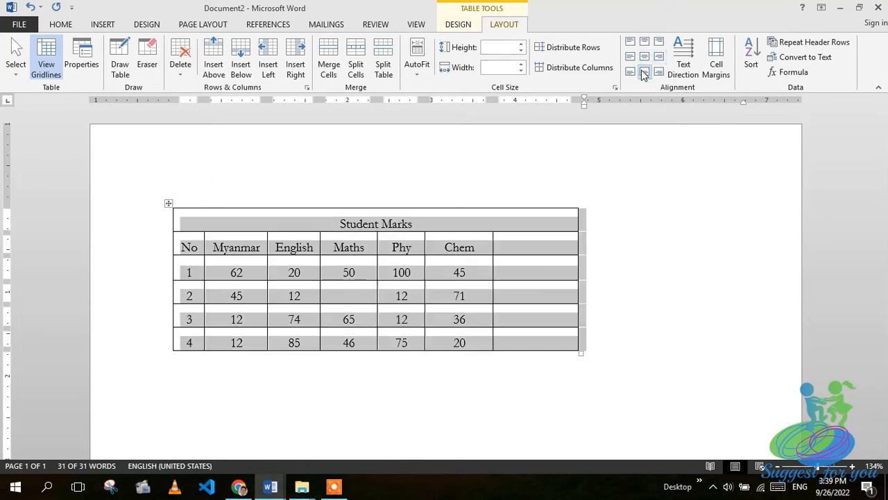
{"action": "left_click", "coordinate": [698, 196]}
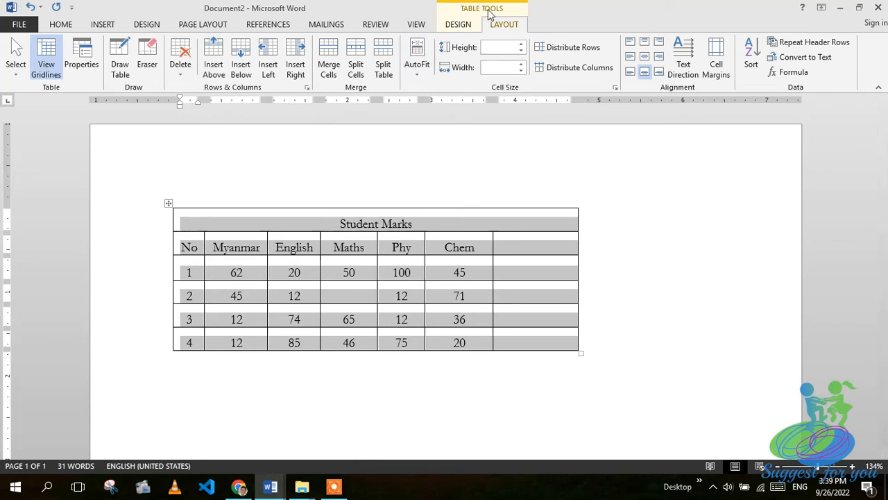
Shade the whole marks table with the dark fourth theme color and enlarge the table to about 5.5 inches wide with taller rows.
{"action": "left_click", "coordinate": [455, 25]}
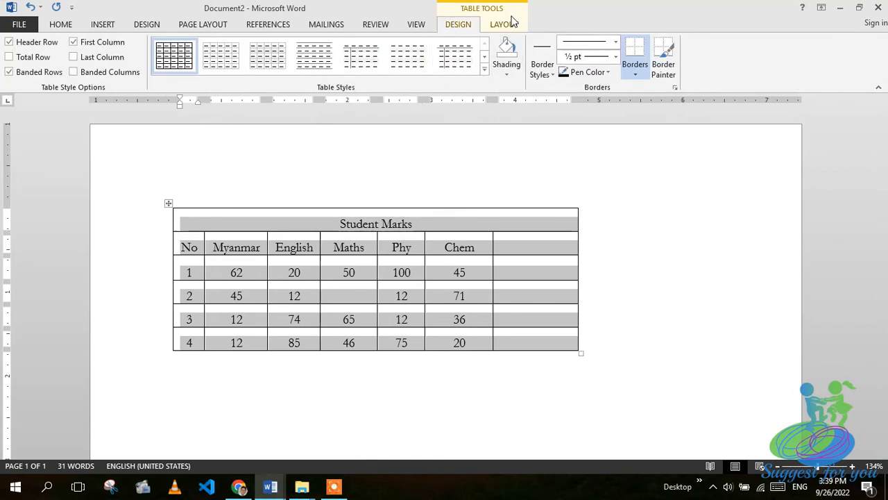
{"action": "left_click", "coordinate": [509, 69]}
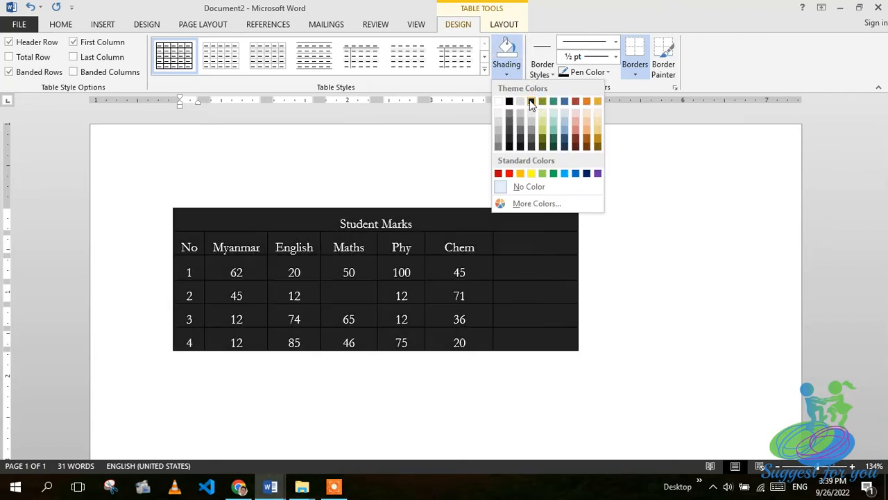
{"action": "left_click", "coordinate": [531, 102]}
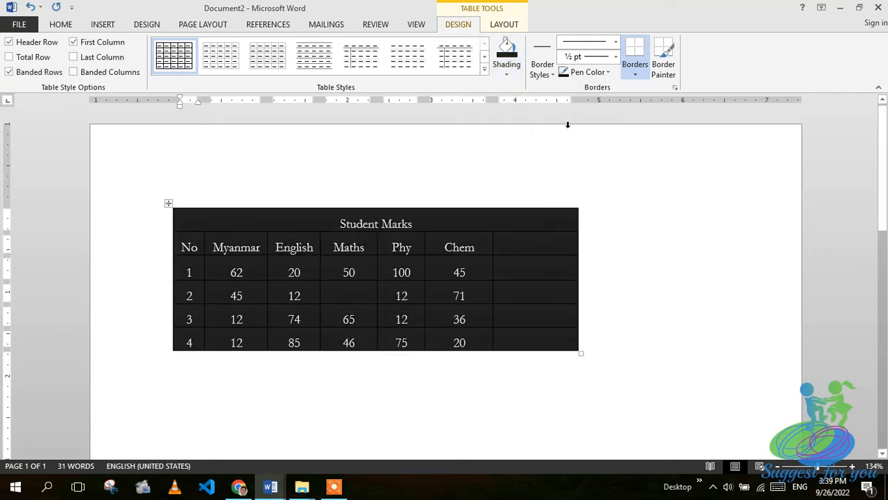
{"action": "left_click", "coordinate": [650, 177]}
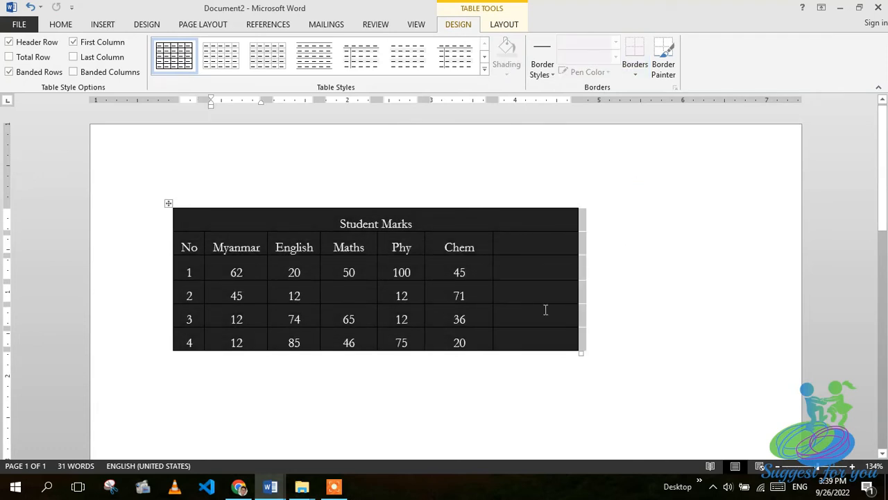
{"action": "left_click_drag", "start_coordinate": [580, 354], "coordinate": [639, 394]}
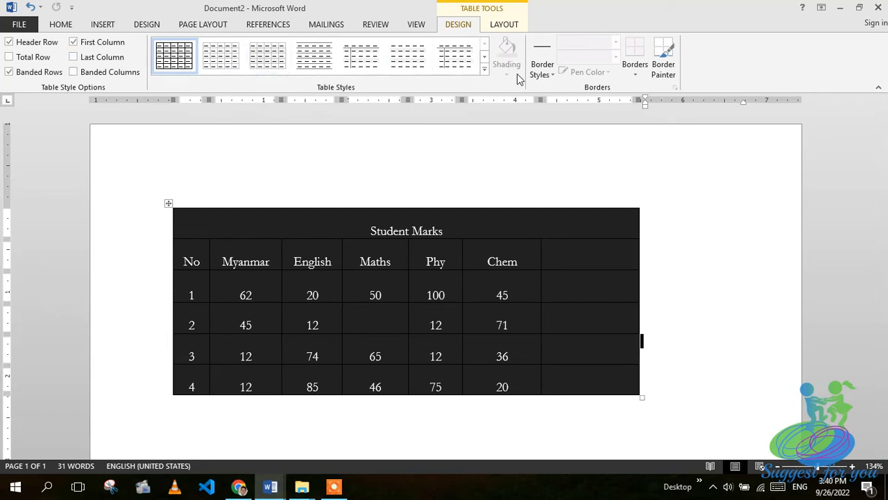
Check the settings of the Table Grid style in its Modify Style dialog.
{"action": "left_click", "coordinate": [484, 71]}
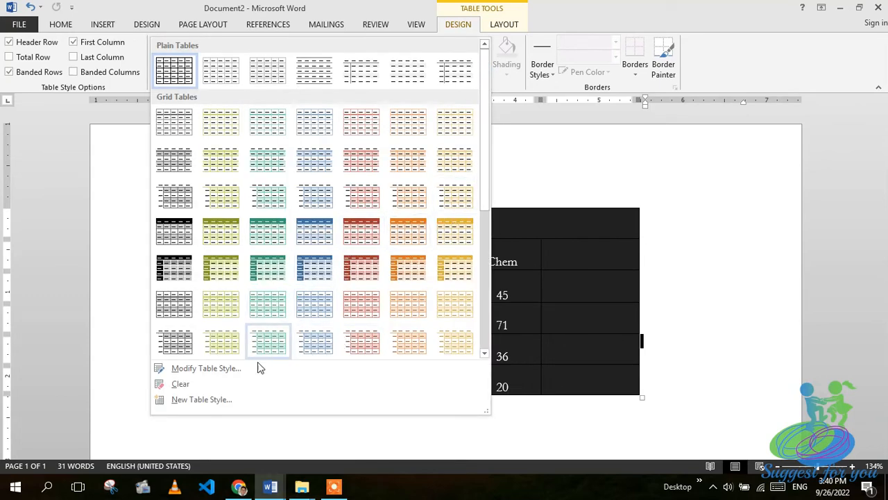
{"action": "left_click", "coordinate": [194, 370]}
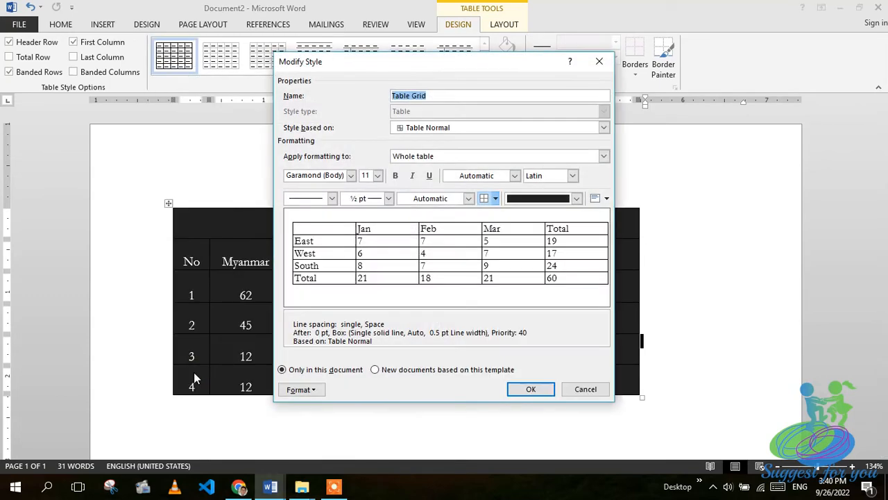
{"action": "left_click", "coordinate": [599, 61]}
{"action": "left_click", "coordinate": [496, 140]}
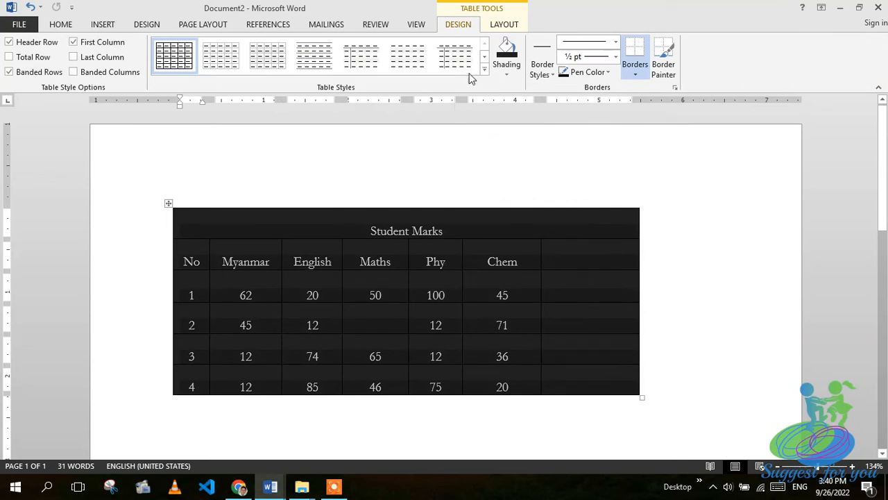
Apply Split Table twice to the whole selected marks table to add two blank lines above it.
{"action": "left_click", "coordinate": [504, 25]}
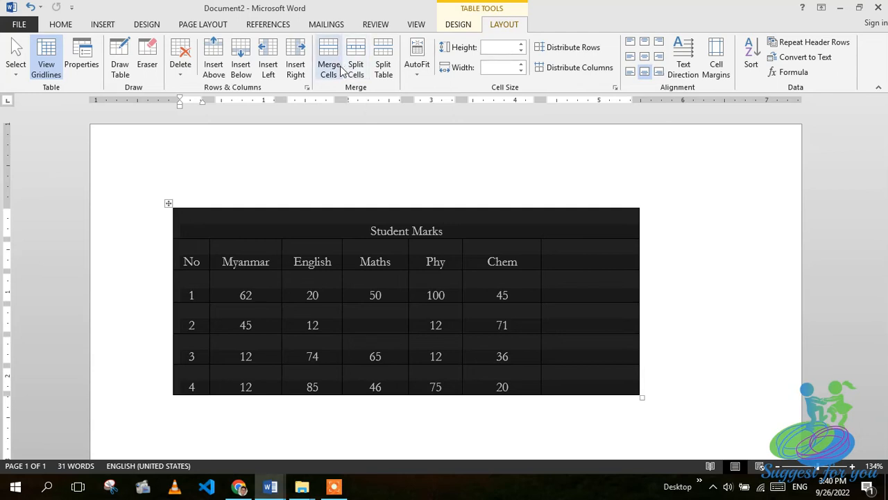
{"action": "left_click", "coordinate": [383, 74]}
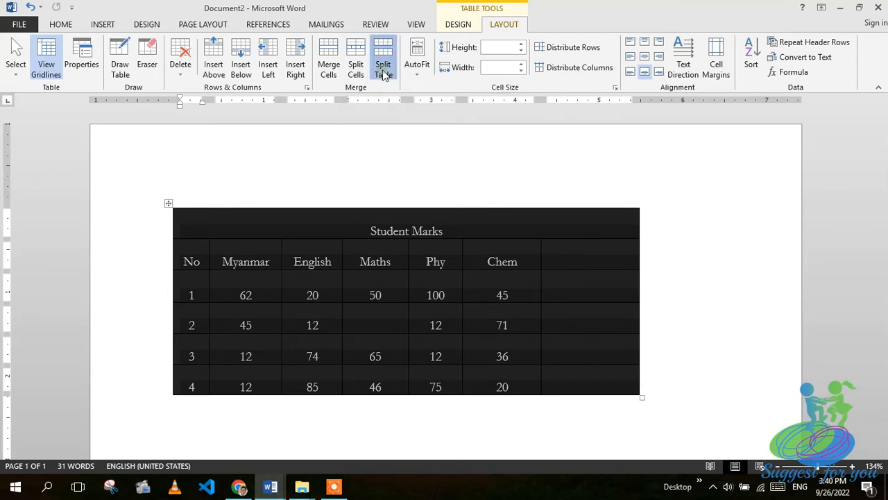
{"action": "scroll", "coordinate": [373, 193], "scroll_direction": "down", "scroll_amount": 4}
{"action": "scroll", "coordinate": [373, 194], "scroll_direction": "up", "scroll_amount": 4}
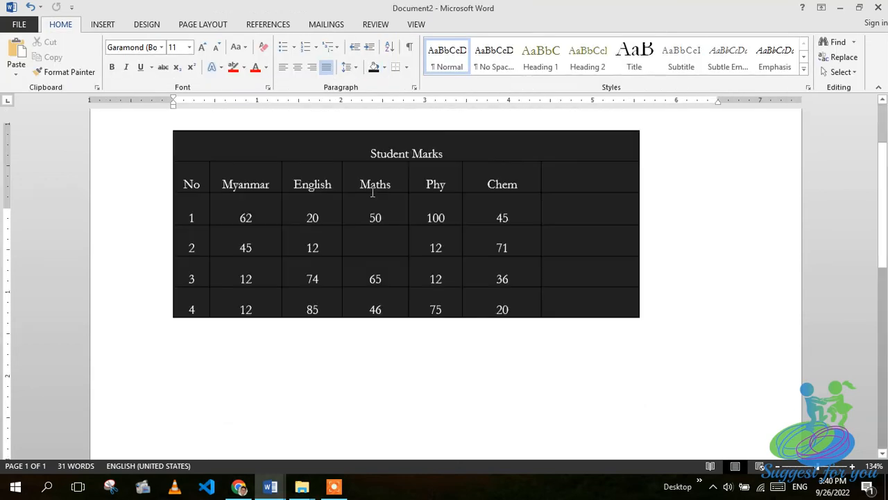
{"action": "left_click", "coordinate": [328, 312]}
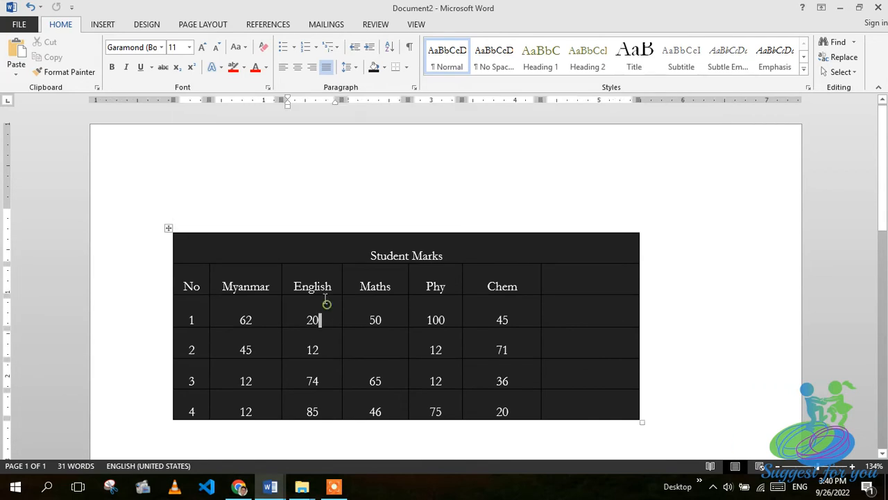
{"action": "left_click", "coordinate": [168, 228]}
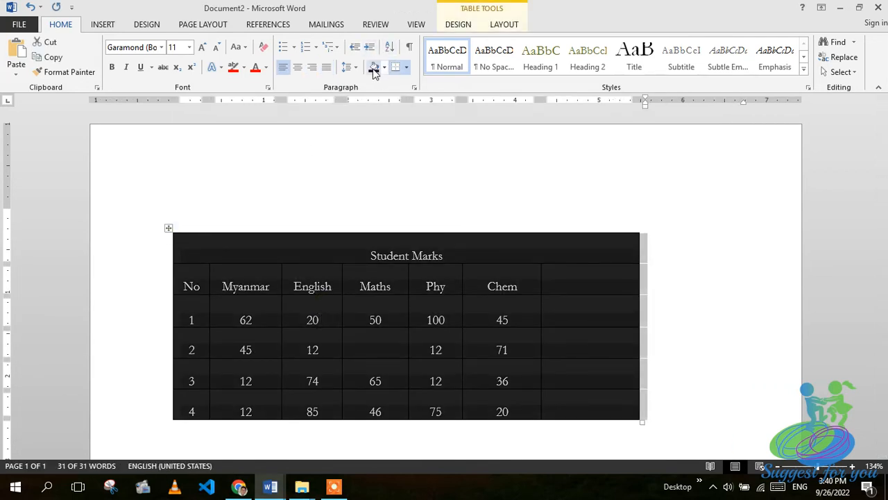
{"action": "left_click", "coordinate": [512, 25]}
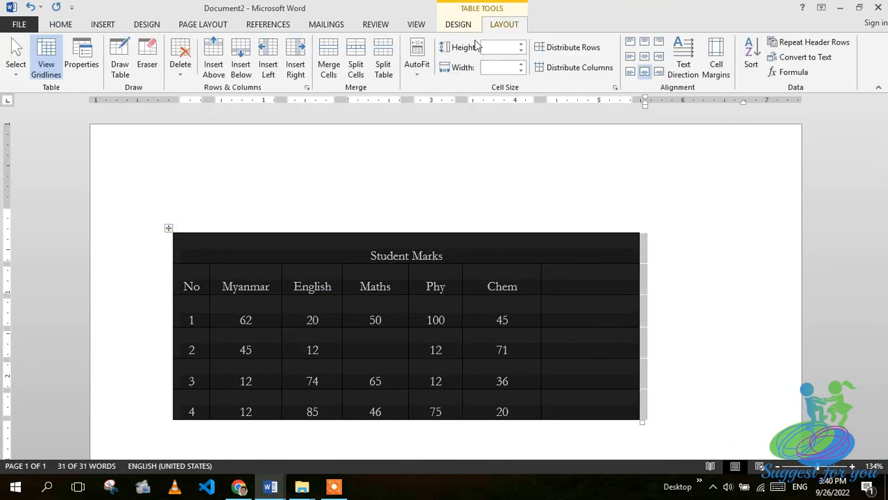
{"action": "left_click", "coordinate": [384, 64]}
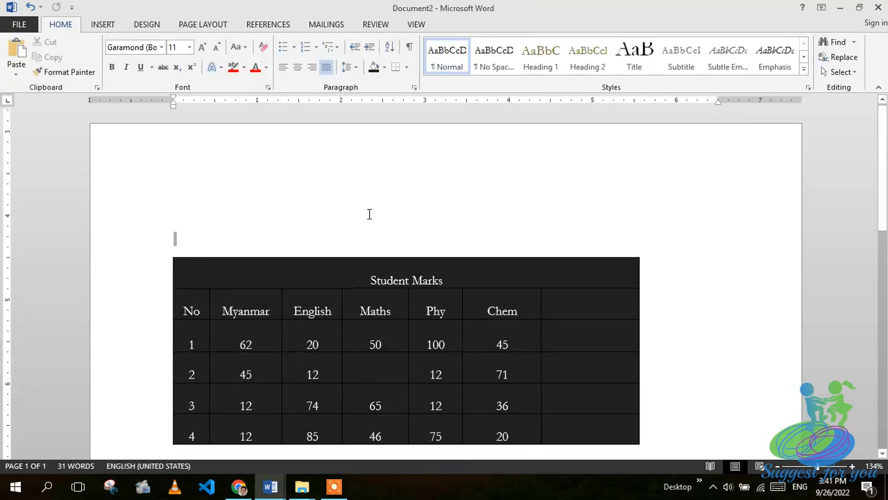
{"action": "scroll", "coordinate": [369, 214], "scroll_direction": "down", "scroll_amount": 8}
{"action": "scroll", "coordinate": [369, 214], "scroll_direction": "up", "scroll_amount": 8}
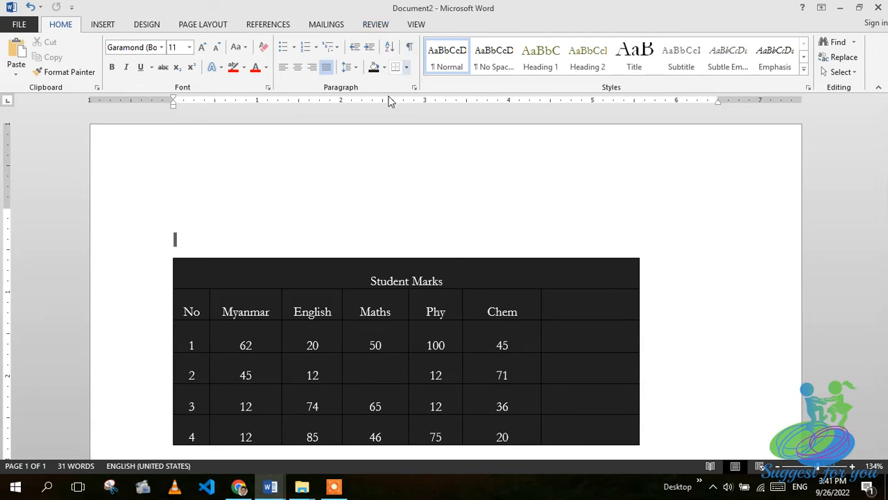
Cycle the text direction of the whole table through the vertical orientations and back to horizontal twice.
{"action": "left_click", "coordinate": [167, 256]}
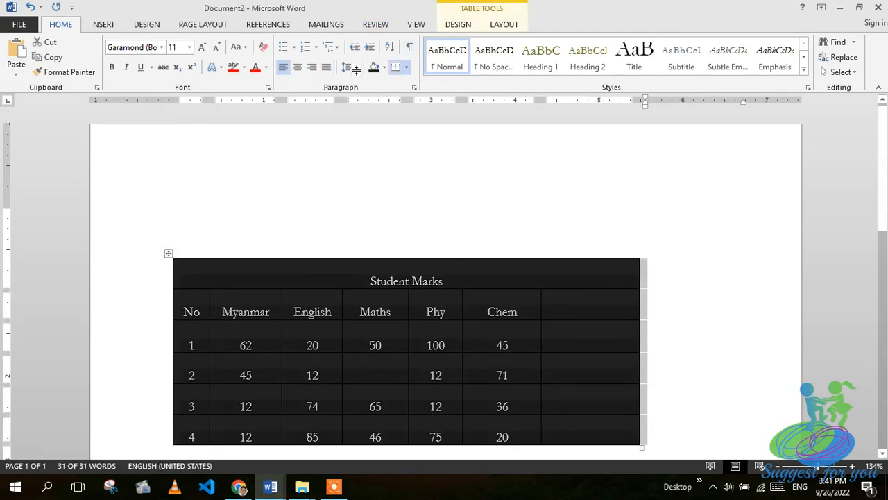
{"action": "left_click", "coordinate": [510, 24]}
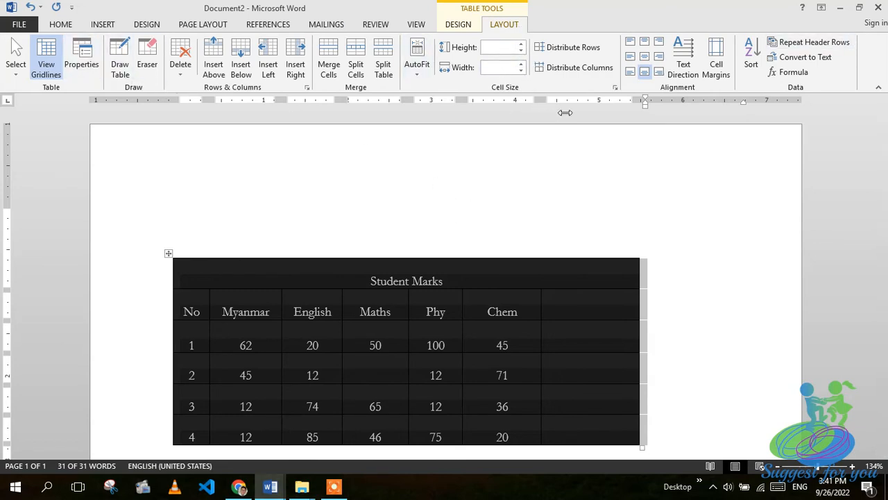
{"action": "left_click", "coordinate": [684, 64]}
{"action": "left_click", "coordinate": [684, 65]}
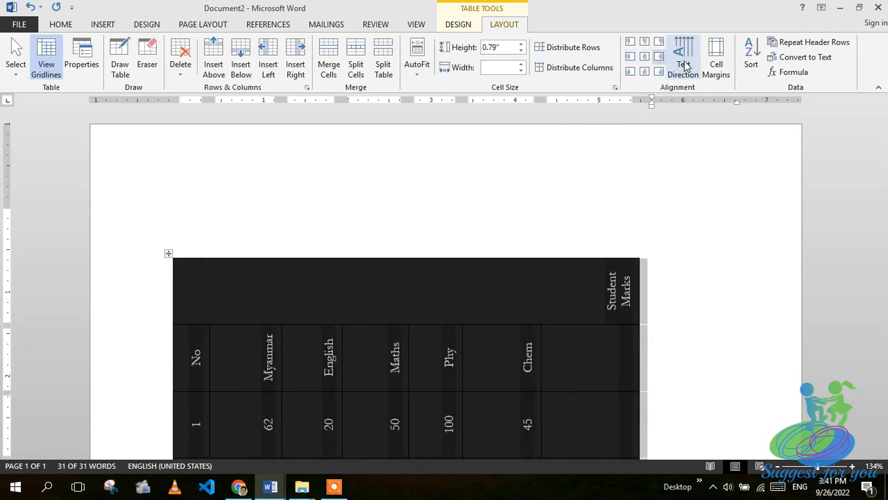
{"action": "left_click", "coordinate": [684, 64]}
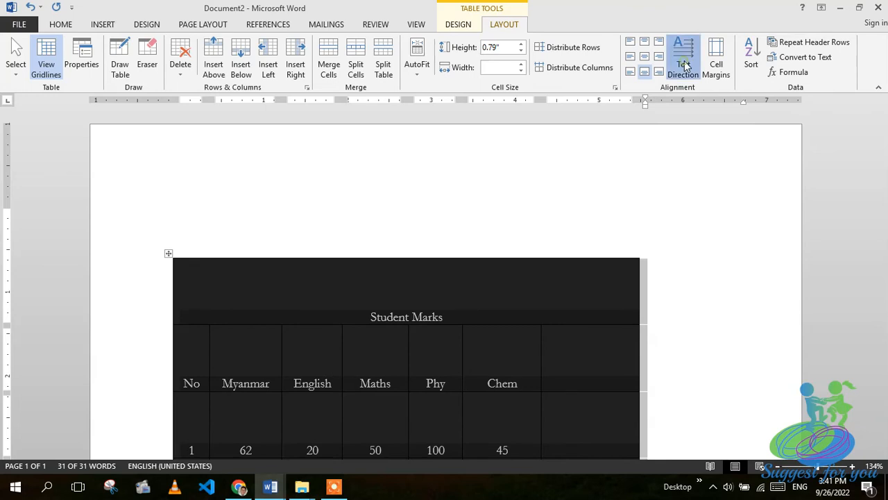
{"action": "left_click", "coordinate": [684, 64]}
{"action": "left_click", "coordinate": [684, 65]}
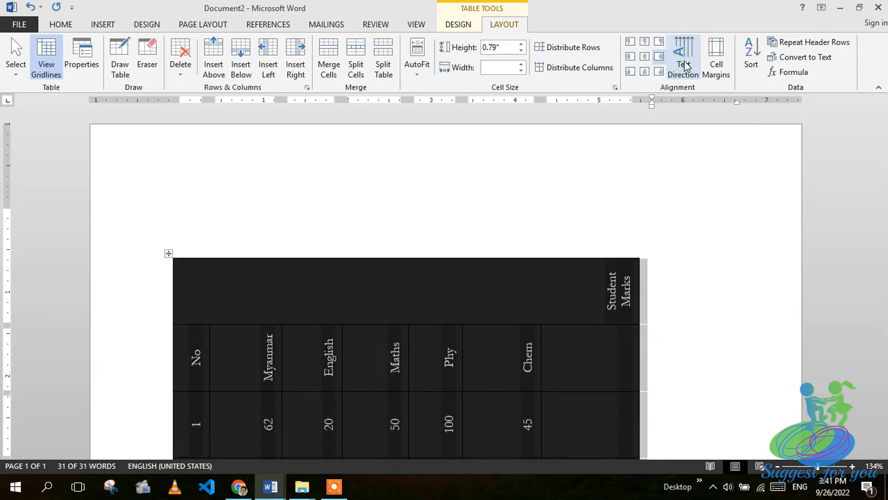
{"action": "left_click", "coordinate": [684, 65]}
{"action": "left_click", "coordinate": [752, 217]}
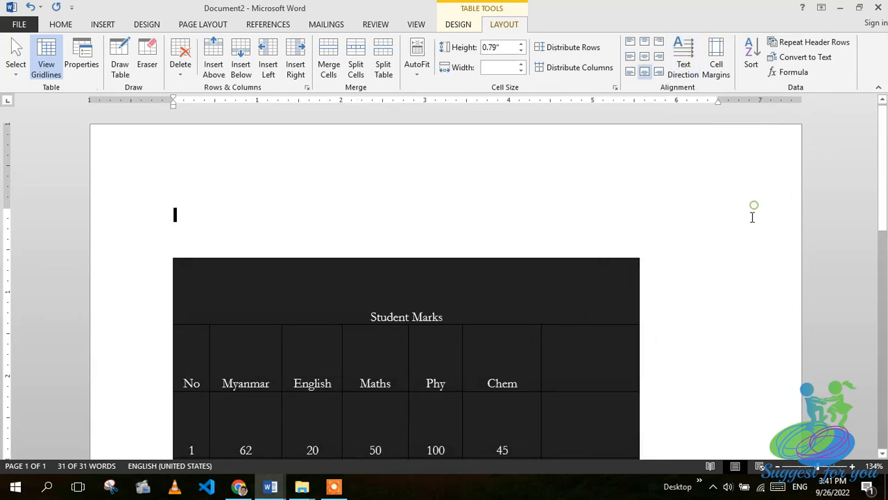
Resize the whole marks table to about 5.7 inches wide with rows about 0.51 inch high.
{"action": "scroll", "coordinate": [750, 219], "scroll_direction": "down", "scroll_amount": 4}
{"action": "scroll", "coordinate": [749, 220], "scroll_direction": "up", "scroll_amount": 2}
{"action": "scroll", "coordinate": [722, 252], "scroll_direction": "up", "scroll_amount": 2}
{"action": "scroll", "coordinate": [658, 270], "scroll_direction": "down", "scroll_amount": 4}
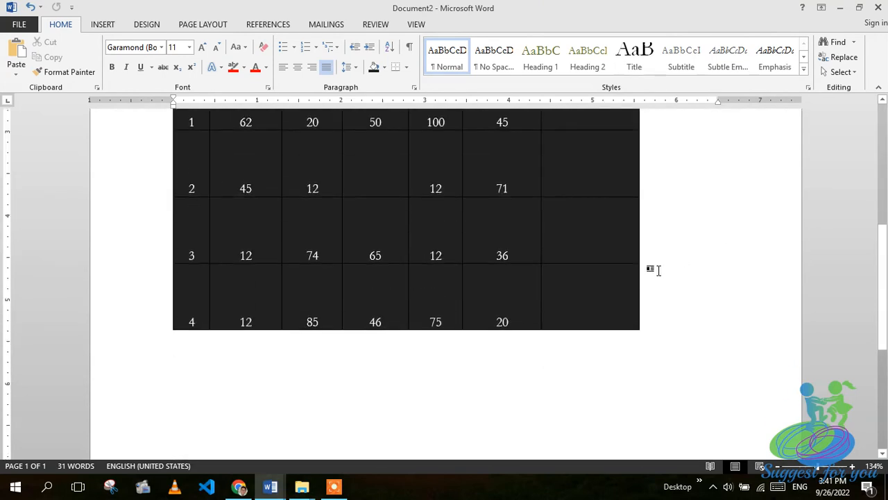
{"action": "left_click_drag", "start_coordinate": [640, 334], "coordinate": [654, 217]}
{"action": "scroll", "coordinate": [663, 287], "scroll_direction": "up", "scroll_amount": 5}
{"action": "scroll", "coordinate": [659, 287], "scroll_direction": "down", "scroll_amount": 8}
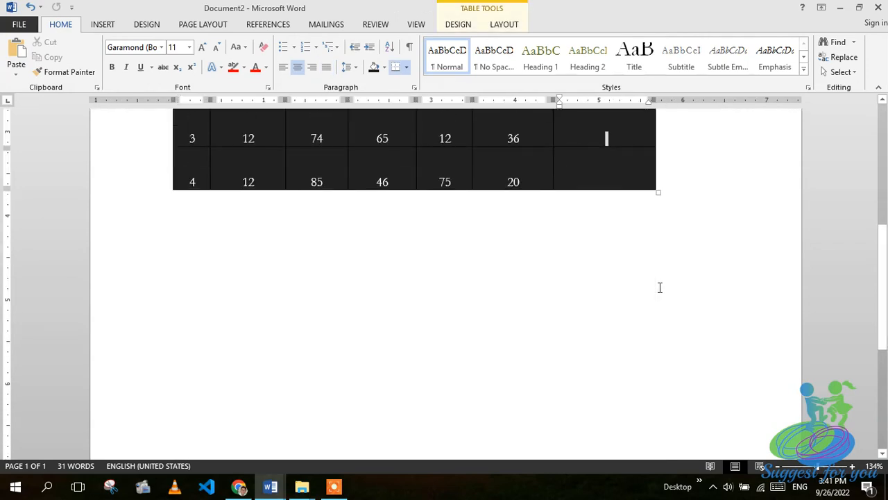
{"action": "scroll", "coordinate": [660, 288], "scroll_direction": "up", "scroll_amount": 8}
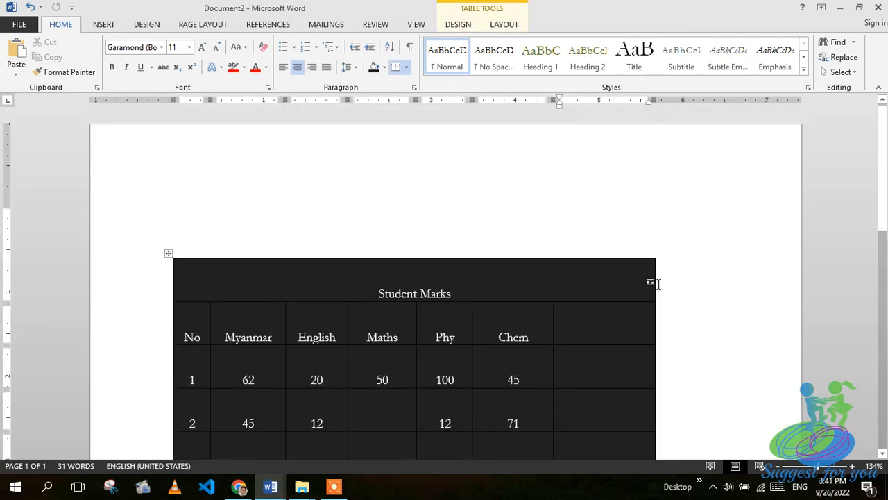
Check the table's default cell margin and cell spacing options.
{"action": "left_click", "coordinate": [506, 24]}
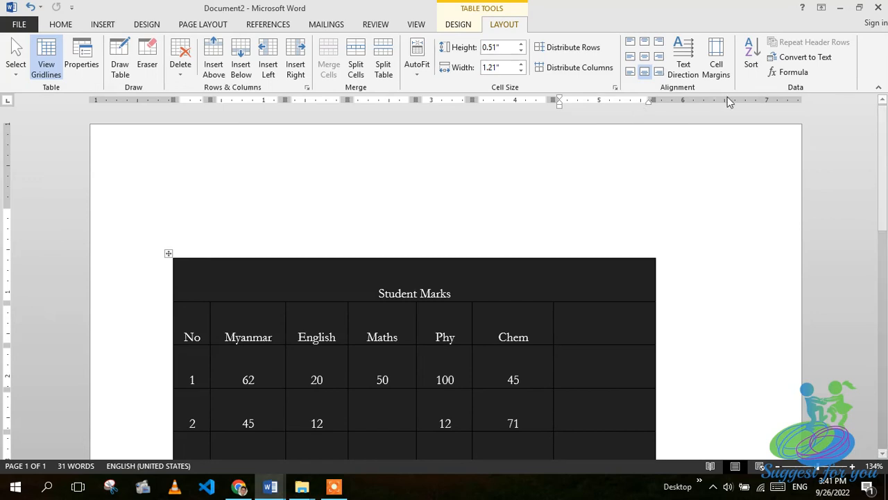
{"action": "left_click", "coordinate": [716, 70]}
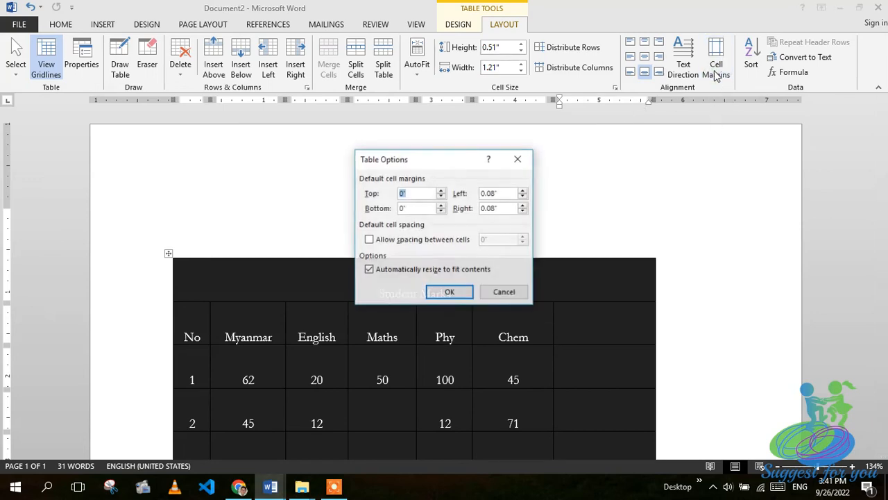
{"action": "left_click", "coordinate": [518, 158]}
{"action": "left_click", "coordinate": [626, 162]}
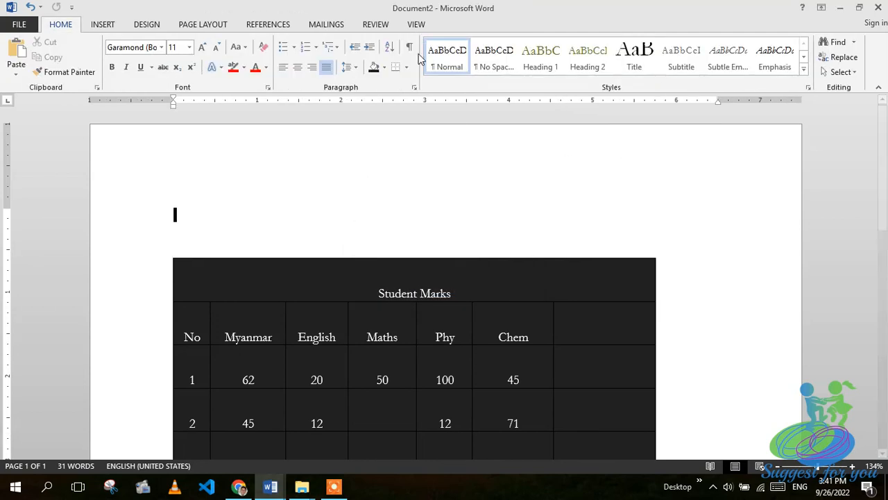
{"action": "left_click", "coordinate": [369, 266]}
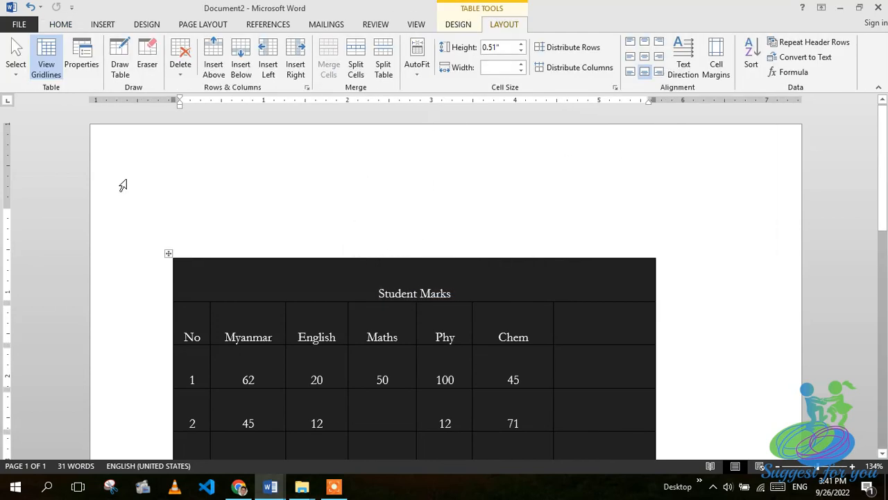
{"action": "left_click", "coordinate": [167, 255]}
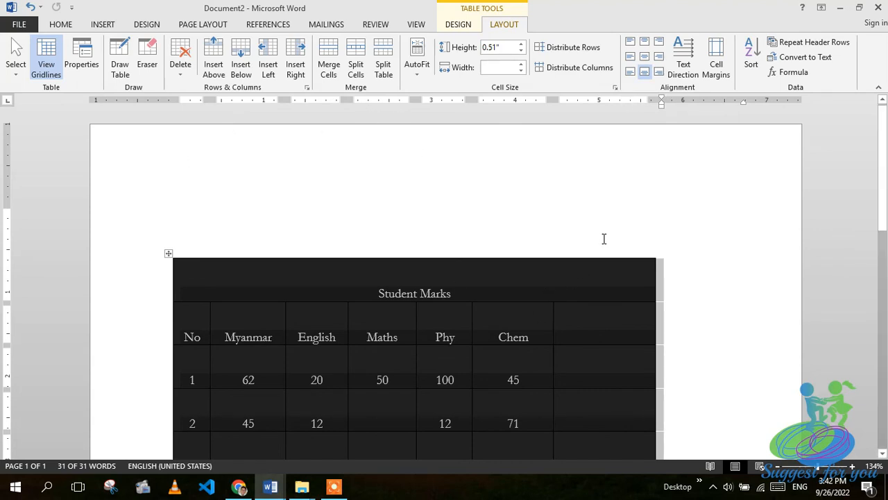
{"action": "scroll", "coordinate": [600, 240], "scroll_direction": "down", "scroll_amount": 5}
{"action": "scroll", "coordinate": [486, 236], "scroll_direction": "up", "scroll_amount": 5}
{"action": "left_click", "coordinate": [262, 207]}
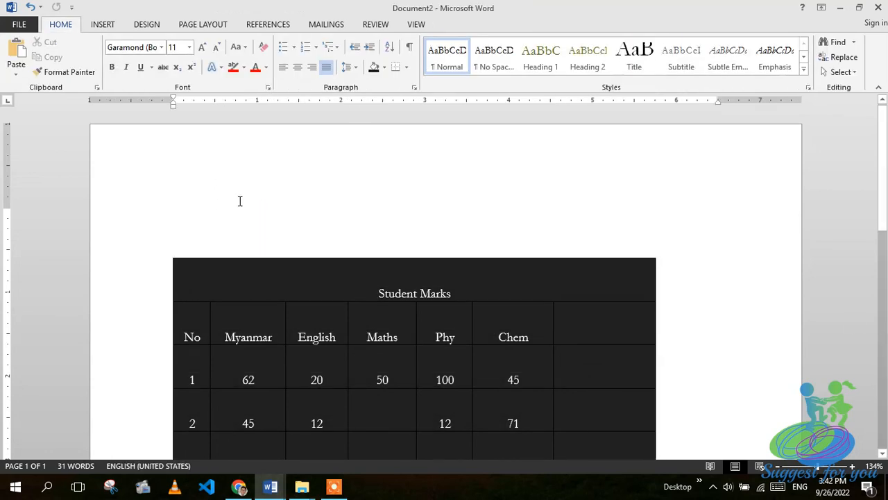
{"action": "scroll", "coordinate": [236, 193], "scroll_direction": "down", "scroll_amount": 5}
{"action": "scroll", "coordinate": [242, 198], "scroll_direction": "up", "scroll_amount": 5}
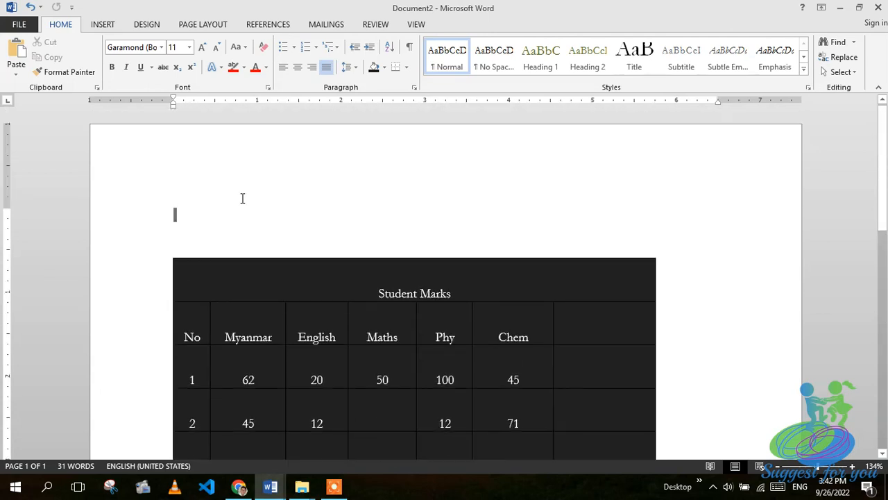